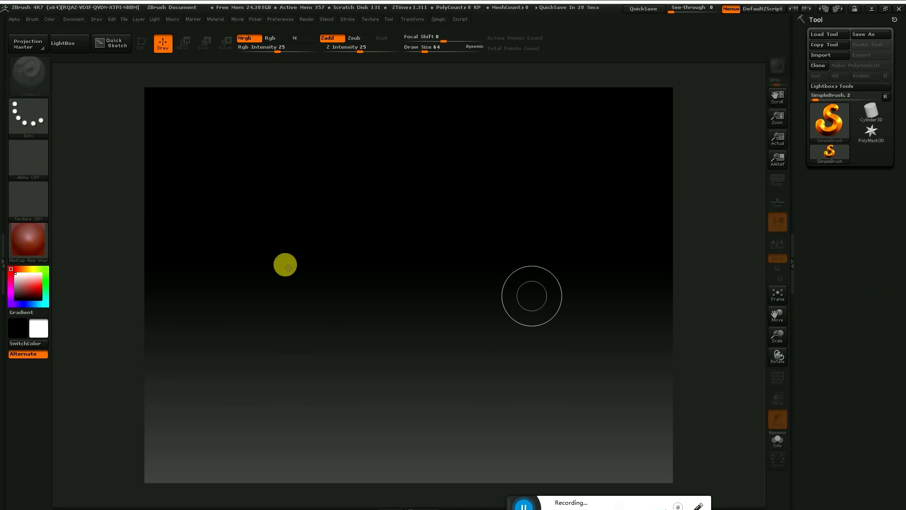
Bring up the tool library and preview the Cube3D mesh (512 polys).
{"action": "left_click", "coordinate": [828, 126]}
{"action": "mouse_move", "coordinate": [439, 166]}
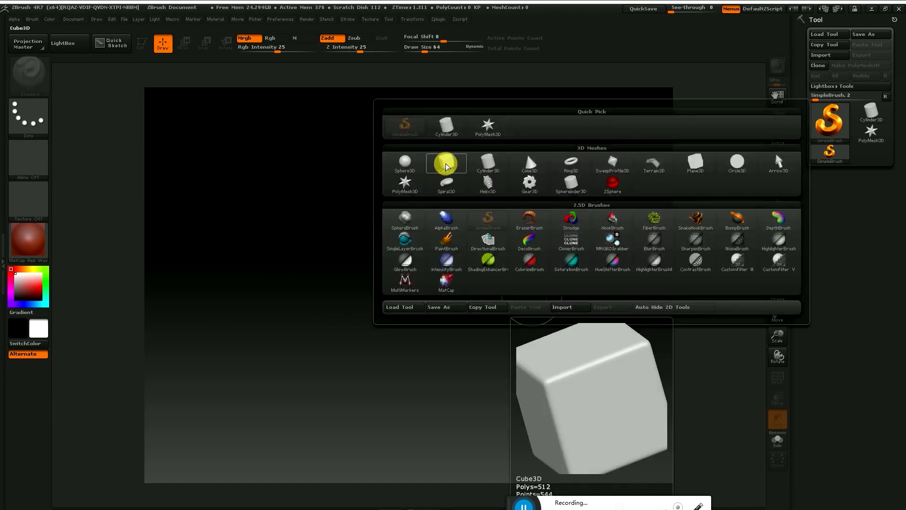
Select Cube3D and draw a large test cube, undoing a smaller second one.
{"action": "left_click", "coordinate": [446, 166]}
{"action": "mouse_move", "coordinate": [405, 269]}
{"action": "left_mouse_down"}
{"action": "mouse_move", "coordinate": [396, 271]}
{"action": "mouse_move", "coordinate": [408, 295]}
{"action": "mouse_move", "coordinate": [405, 353]}
{"action": "mouse_move", "coordinate": [417, 352]}
{"action": "left_mouse_up"}
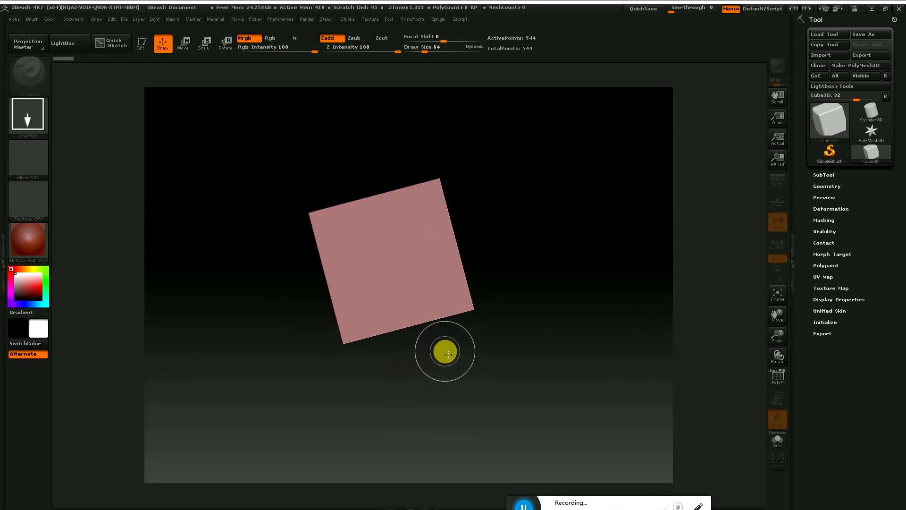
{"action": "mouse_move", "coordinate": [447, 358]}
{"action": "left_mouse_down"}
{"action": "mouse_move", "coordinate": [448, 319]}
{"action": "mouse_move", "coordinate": [447, 348]}
{"action": "left_mouse_up"}
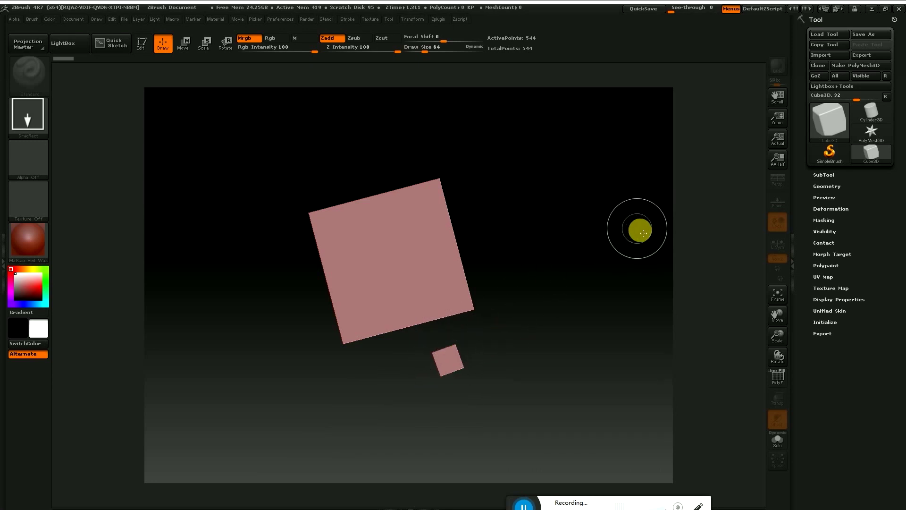
{"action": "key", "text": "ctrl+z"}
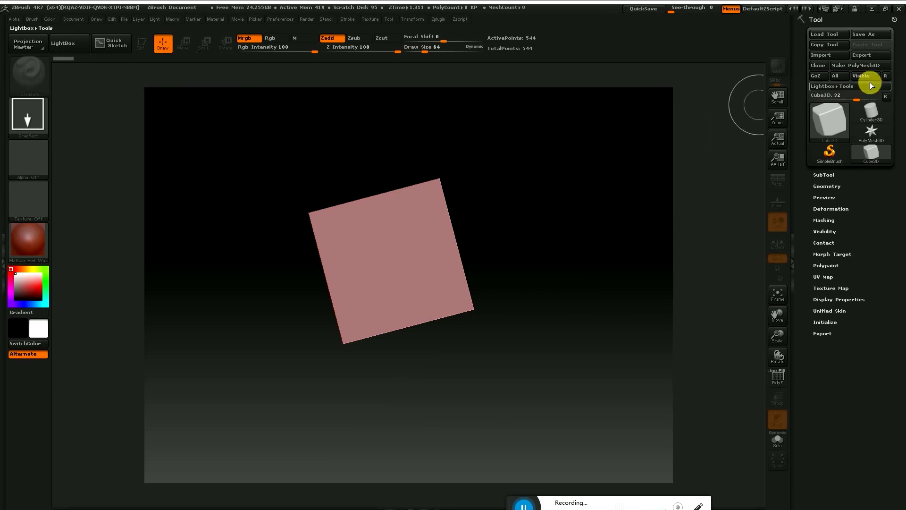
Make a PolyMesh3D, draw another Cube3D, toggle Edit, then clear the canvas with Ctrl+N.
{"action": "left_click", "coordinate": [864, 66]}
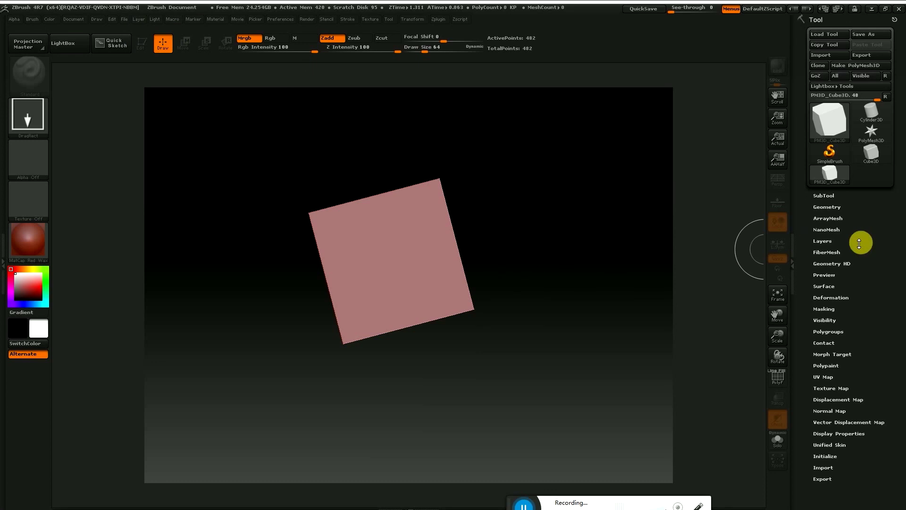
{"action": "left_click", "coordinate": [871, 153]}
{"action": "left_click_drag", "start_coordinate": [560, 268], "coordinate": [584, 364]}
{"action": "left_click", "coordinate": [141, 43]}
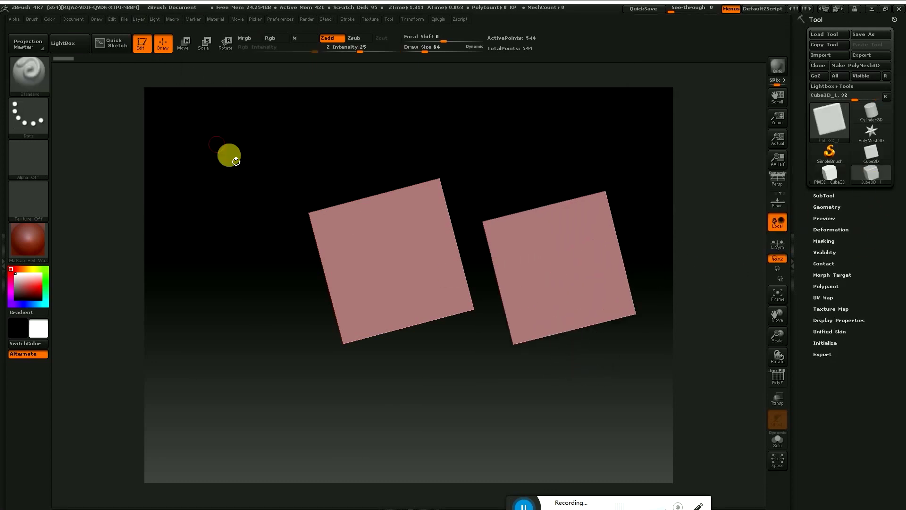
{"action": "key", "text": "ctrl"}
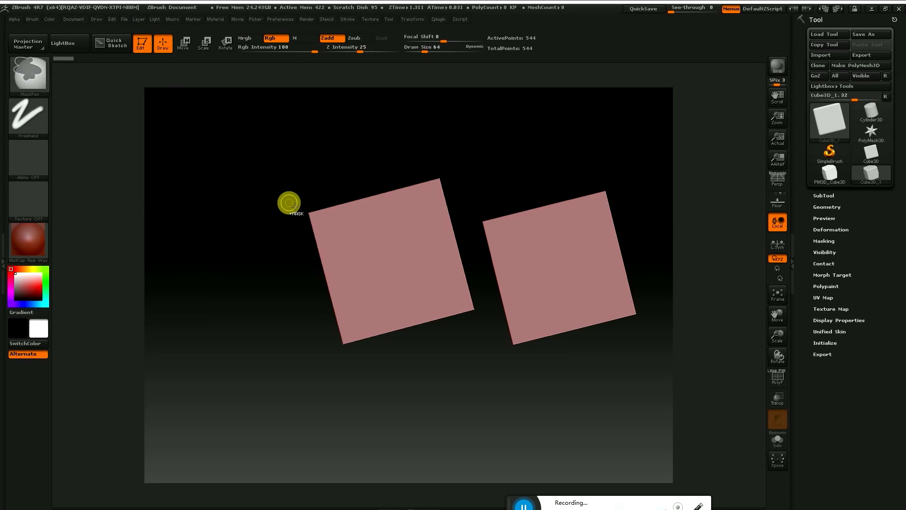
{"action": "left_click", "coordinate": [142, 43]}
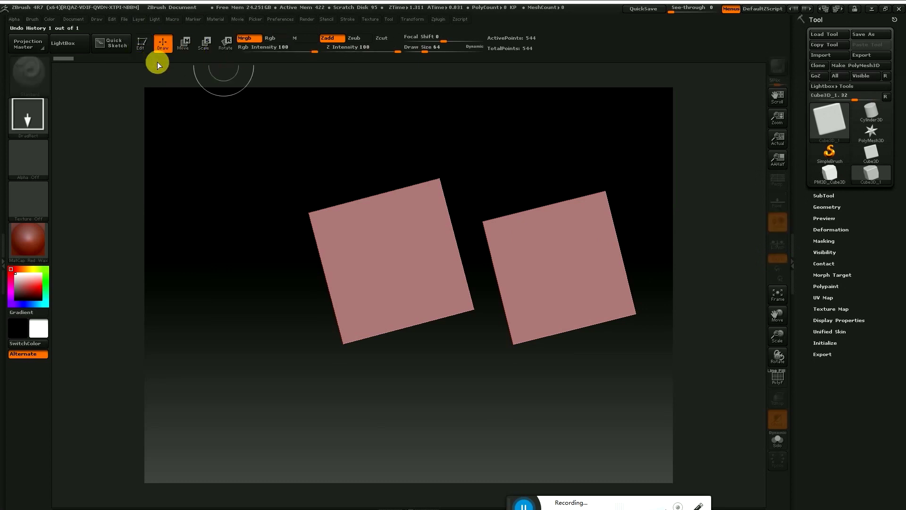
{"action": "key", "text": "ctrl+n"}
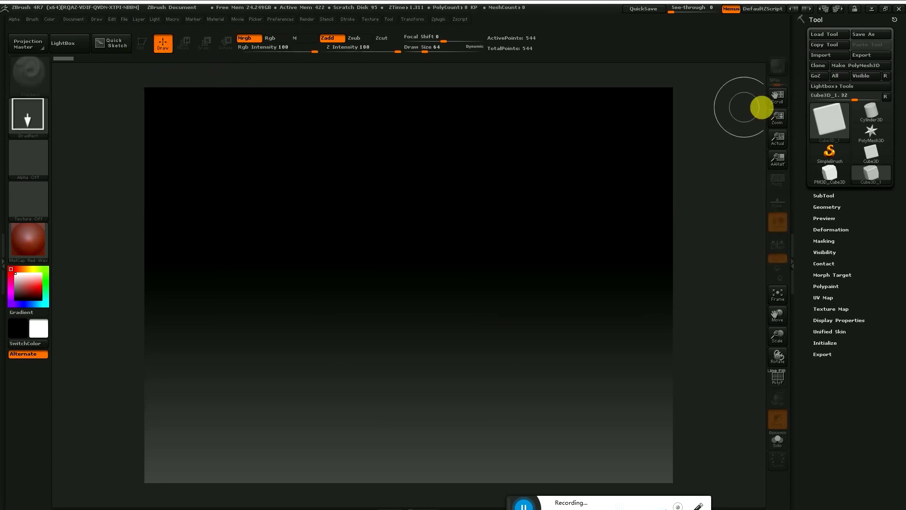
Draw a fresh Cube3D at the canvas centre, enable Edit mode, and rotate it.
{"action": "left_click_drag", "start_coordinate": [409, 275], "coordinate": [453, 383]}
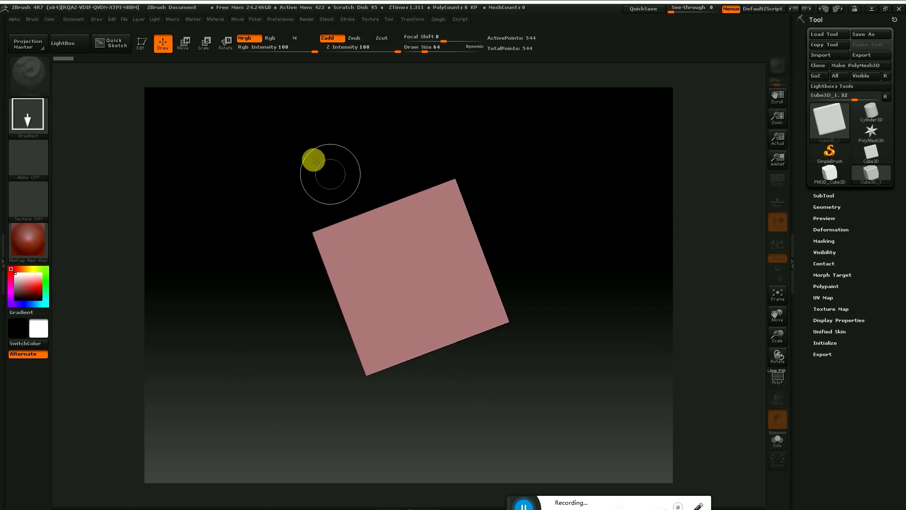
{"action": "left_click", "coordinate": [143, 42]}
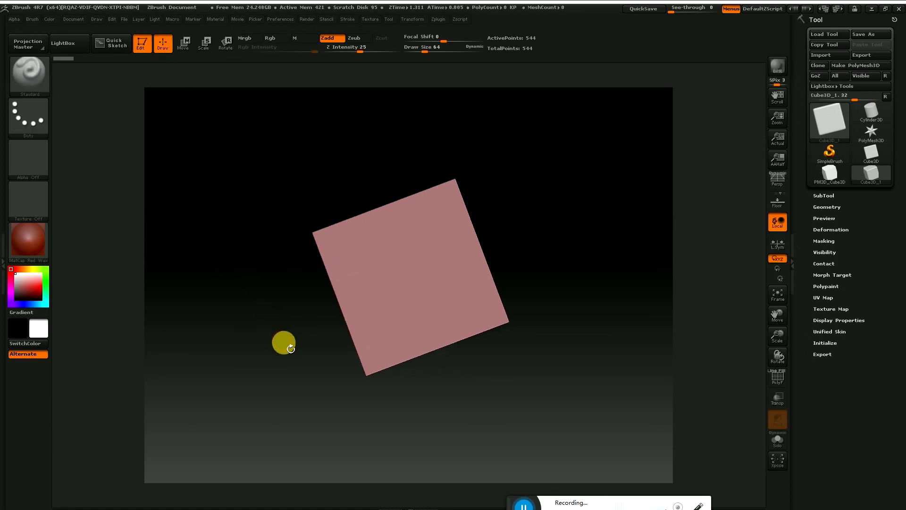
{"action": "left_click_drag", "start_coordinate": [337, 392], "coordinate": [358, 378]}
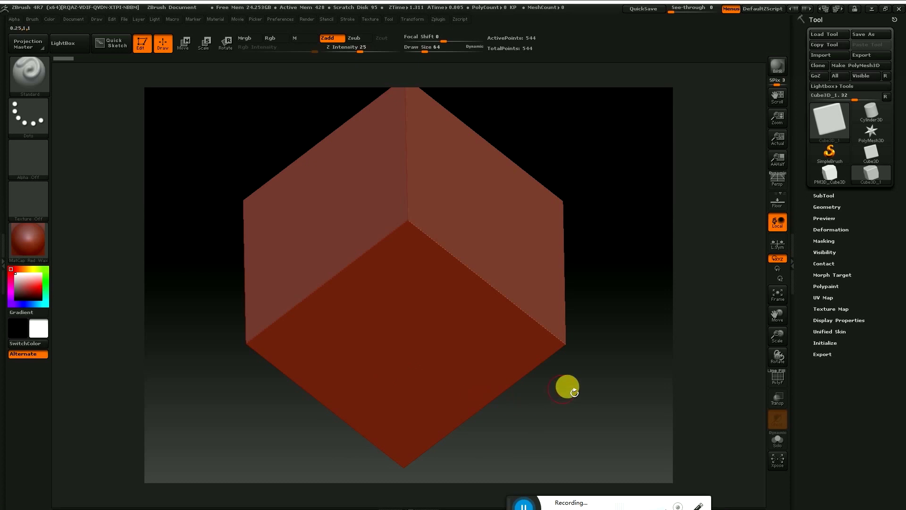
Turn on the PolyF wireframe, tilt the cube, and bring up the brush palette.
{"action": "left_click", "coordinate": [777, 379]}
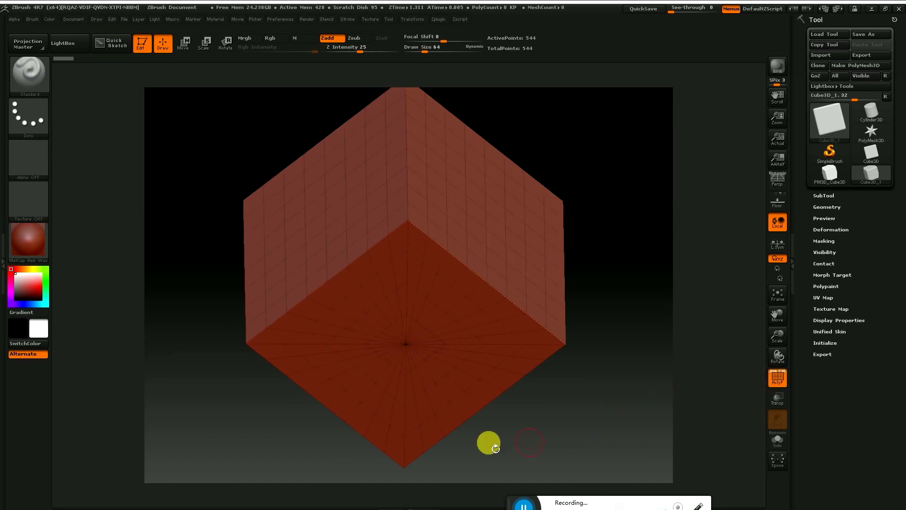
{"action": "left_click_drag", "start_coordinate": [511, 423], "coordinate": [514, 405]}
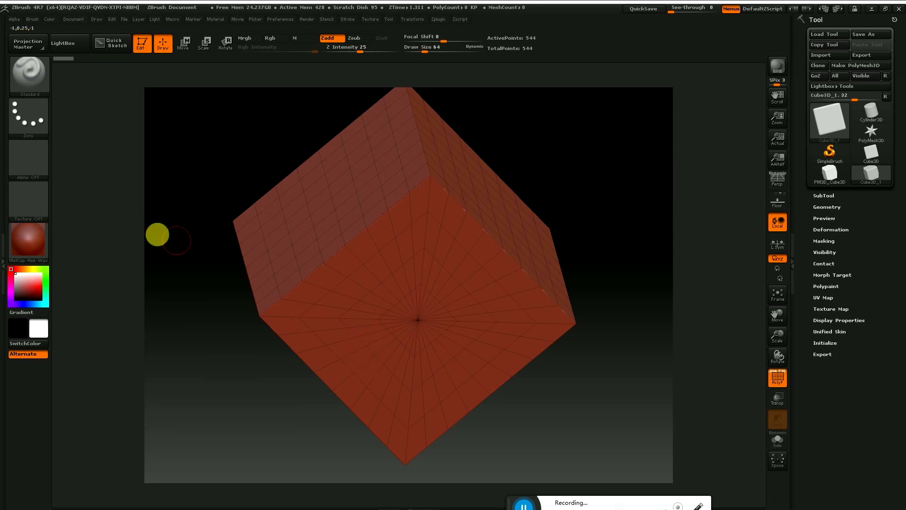
{"action": "left_click", "coordinate": [36, 88]}
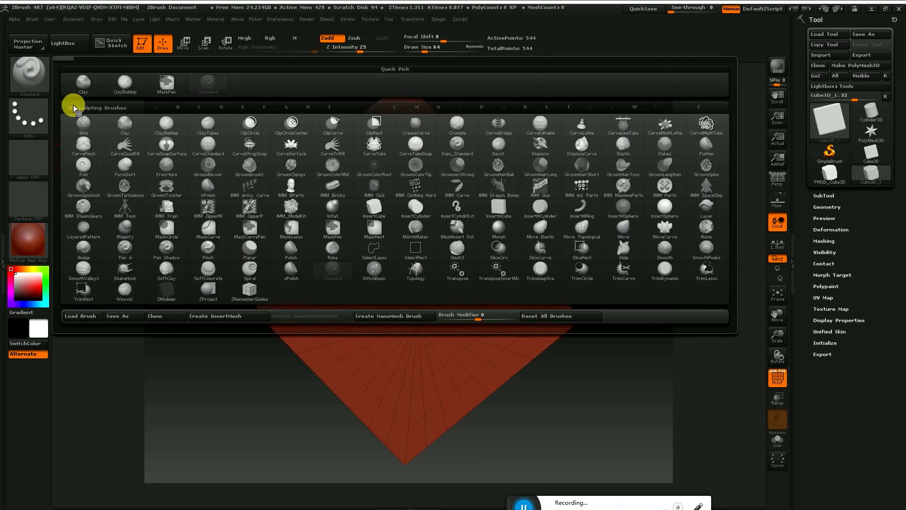
Choose the ClayBuildup brush and convert the cube to PolyMesh3D after the warning.
{"action": "left_click", "coordinate": [121, 87]}
{"action": "left_click", "coordinate": [340, 345]}
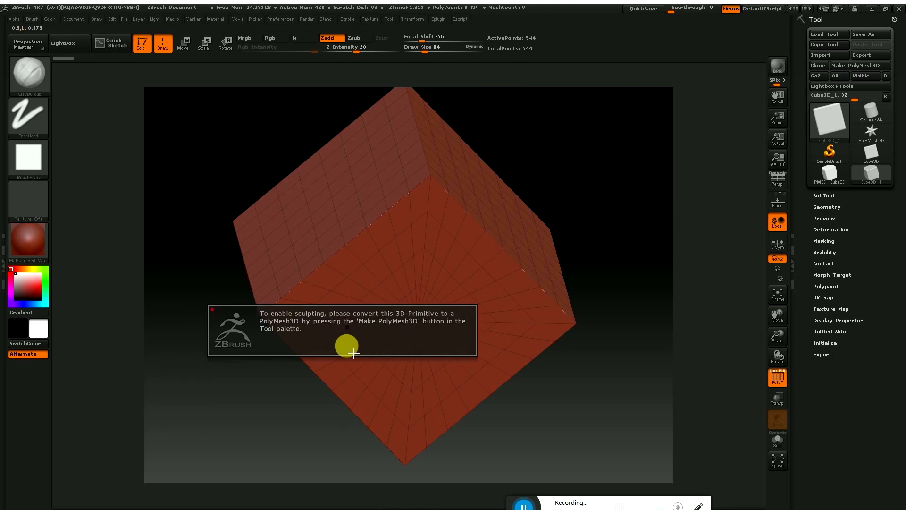
{"action": "left_click", "coordinate": [854, 66]}
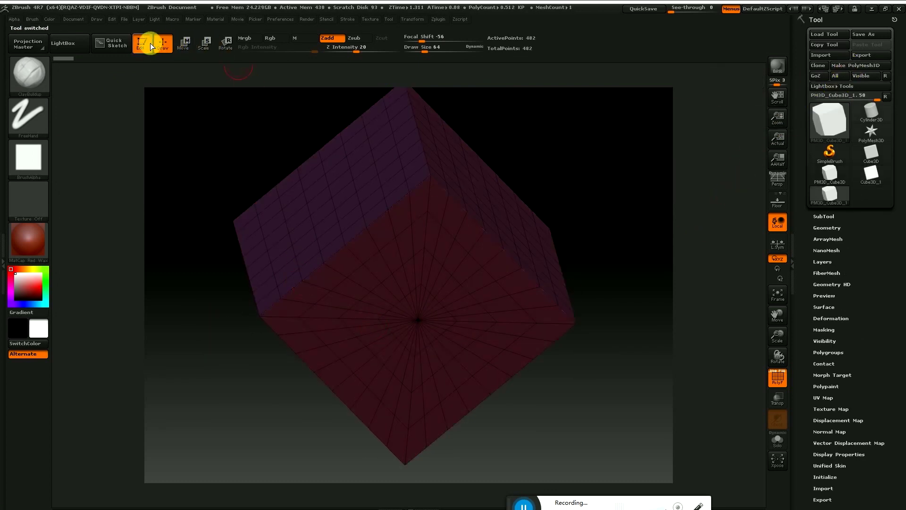
Sculpt trial clay streaks on the front face, undo them, toggle Edit, and select the other cube.
{"action": "left_click_drag", "start_coordinate": [384, 360], "coordinate": [346, 338]}
{"action": "mouse_move", "coordinate": [343, 386]}
{"action": "left_mouse_down"}
{"action": "mouse_move", "coordinate": [330, 316]}
{"action": "mouse_move", "coordinate": [392, 288]}
{"action": "mouse_move", "coordinate": [428, 281]}
{"action": "mouse_move", "coordinate": [480, 316]}
{"action": "mouse_move", "coordinate": [464, 354]}
{"action": "left_mouse_up"}
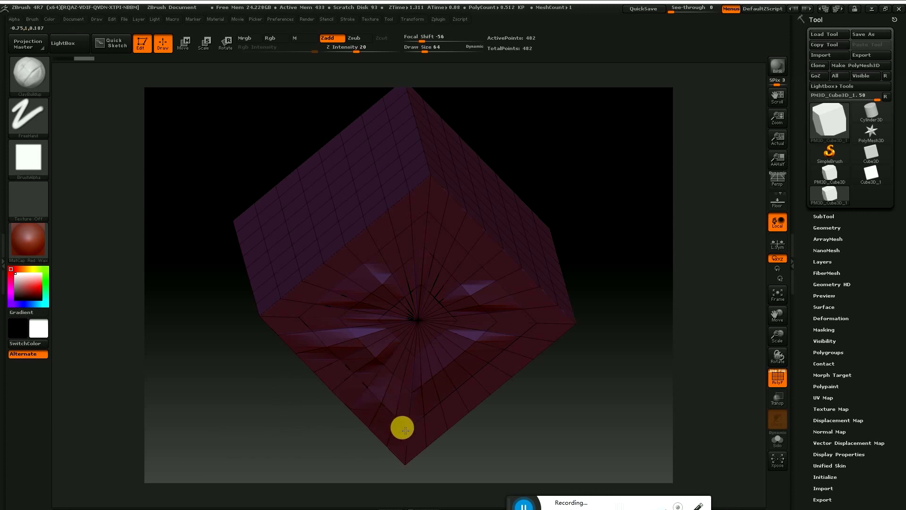
{"action": "mouse_move", "coordinate": [405, 430]}
{"action": "left_mouse_down"}
{"action": "mouse_move", "coordinate": [370, 386]}
{"action": "mouse_move", "coordinate": [399, 426]}
{"action": "left_mouse_up"}
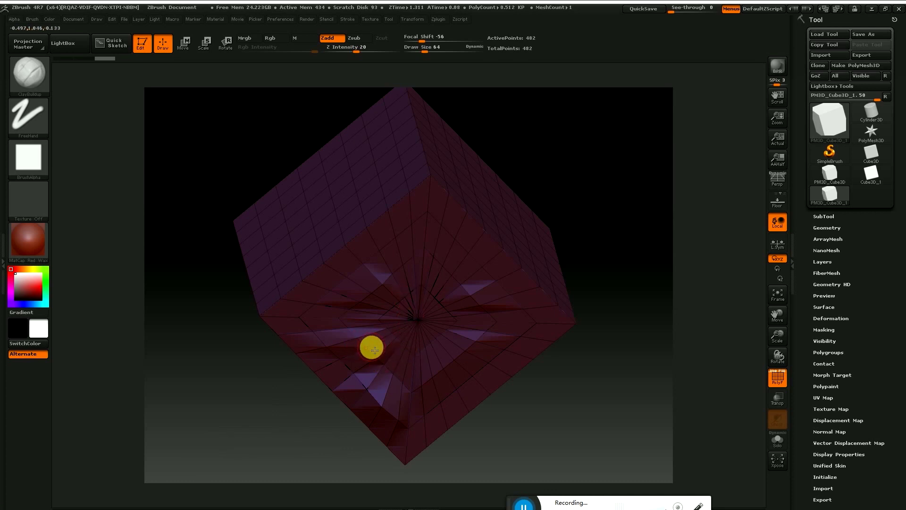
{"action": "key", "text": "ctrl+z"}
{"action": "key", "text": "ctrl+z"}
{"action": "key", "text": "ctrl+z"}
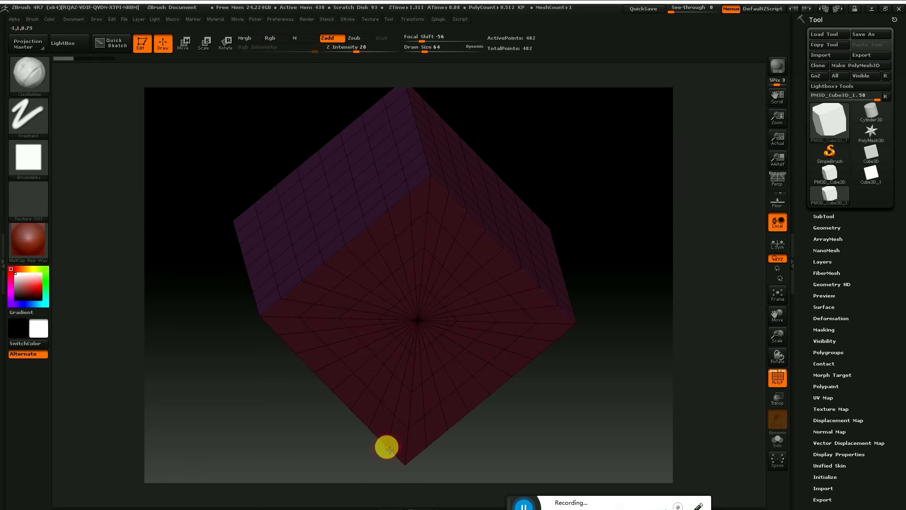
{"action": "left_click", "coordinate": [140, 44]}
{"action": "left_click", "coordinate": [140, 44]}
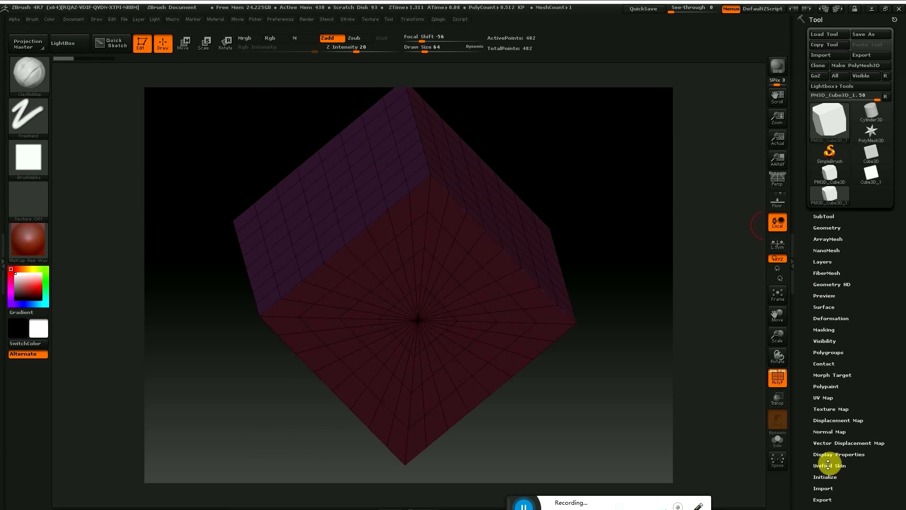
{"action": "left_click", "coordinate": [833, 195]}
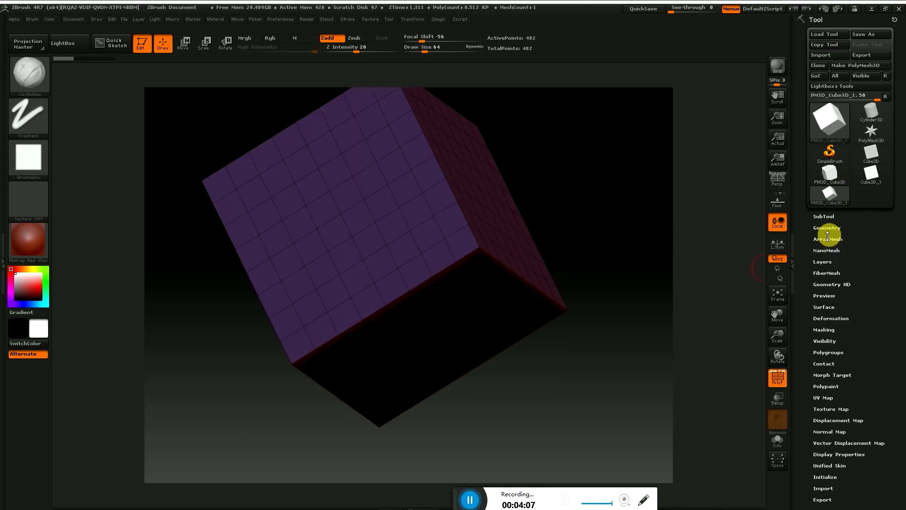
Divide the PM3D_Cube3D_1 cube in Geometry up to SDiv 6, reaching 507,906 points.
{"action": "left_click", "coordinate": [824, 231]}
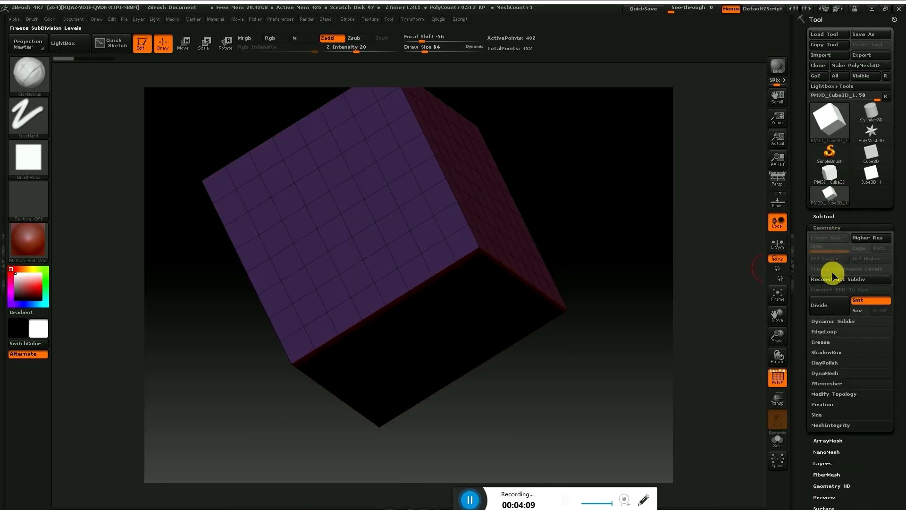
{"action": "left_click", "coordinate": [861, 238]}
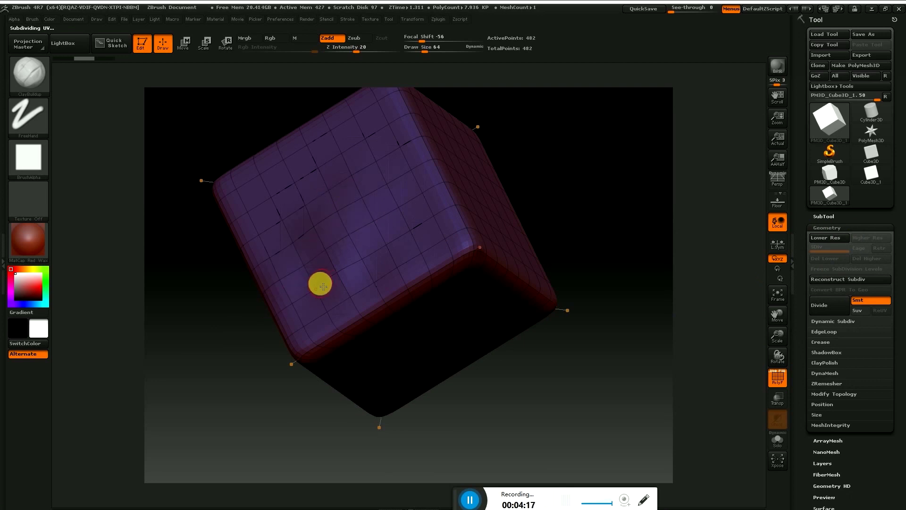
{"action": "key", "text": "shift+d"}
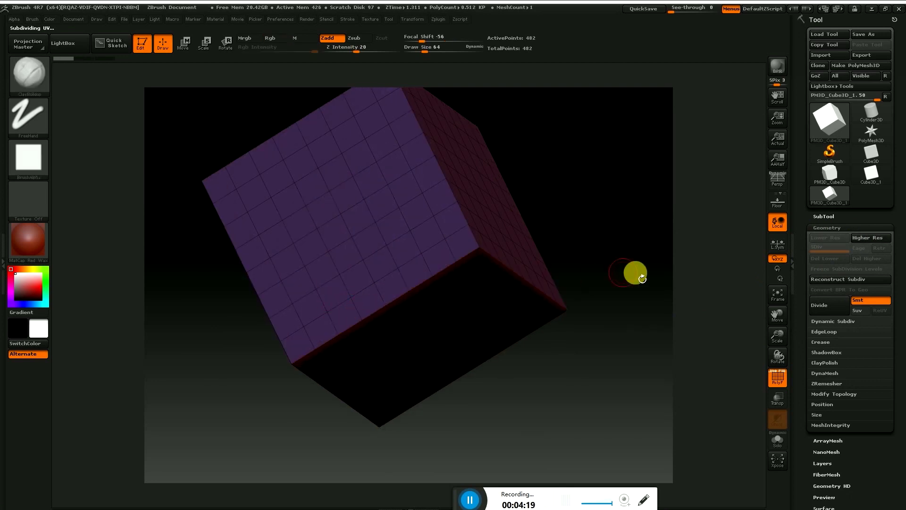
{"action": "left_click", "coordinate": [834, 305]}
{"action": "left_click", "coordinate": [834, 305]}
{"action": "left_click", "coordinate": [834, 305]}
{"action": "left_click", "coordinate": [834, 305]}
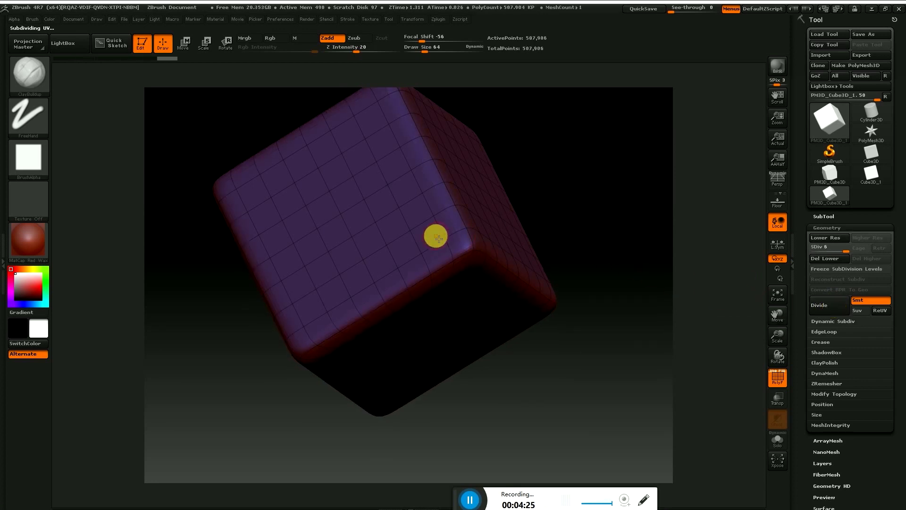
Set ClayBuildup Z Intensity to 32, adjust brush size, and Focal Shift to -14.
{"action": "left_click_drag", "start_coordinate": [358, 54], "coordinate": [365, 52]}
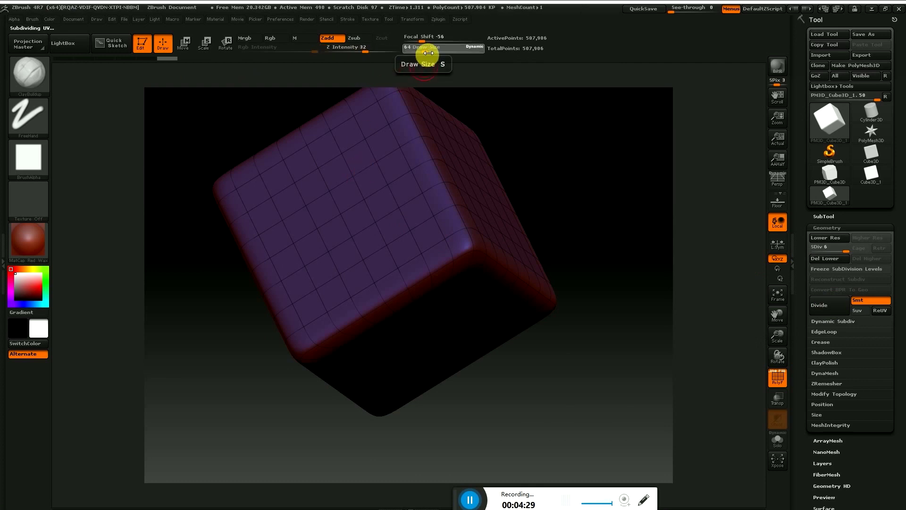
{"action": "mouse_move", "coordinate": [433, 62]}
{"action": "left_mouse_down"}
{"action": "mouse_move", "coordinate": [427, 47]}
{"action": "mouse_move", "coordinate": [442, 41]}
{"action": "left_mouse_up"}
{"action": "left_click_drag", "start_coordinate": [375, 136], "coordinate": [359, 159]}
Build up clay strokes forming a looping 5 shape on the face, then smooth them.
{"action": "left_click_drag", "start_coordinate": [332, 199], "coordinate": [323, 204]}
{"action": "left_click_drag", "start_coordinate": [340, 247], "coordinate": [395, 203]}
{"action": "left_click_drag", "start_coordinate": [384, 249], "coordinate": [335, 281]}
{"action": "left_click_drag", "start_coordinate": [303, 249], "coordinate": [380, 272]}
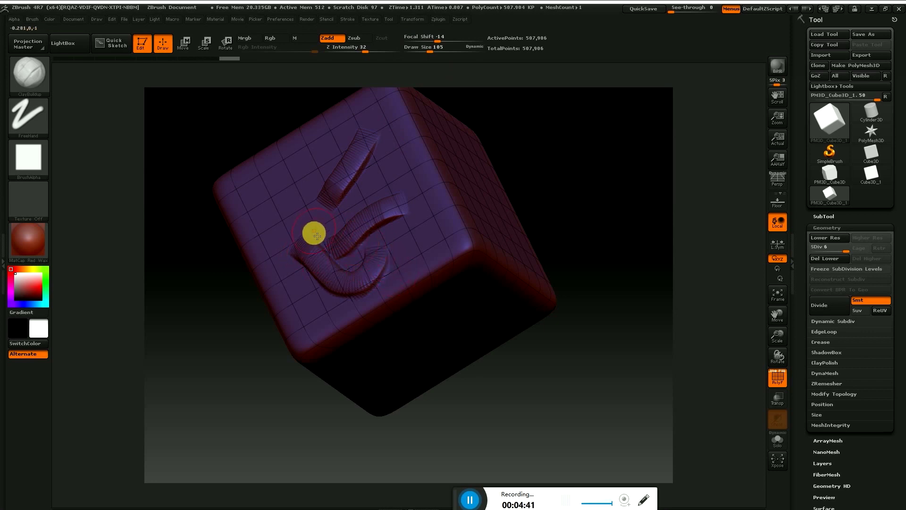
{"action": "left_click_drag", "start_coordinate": [331, 251], "coordinate": [319, 237]}
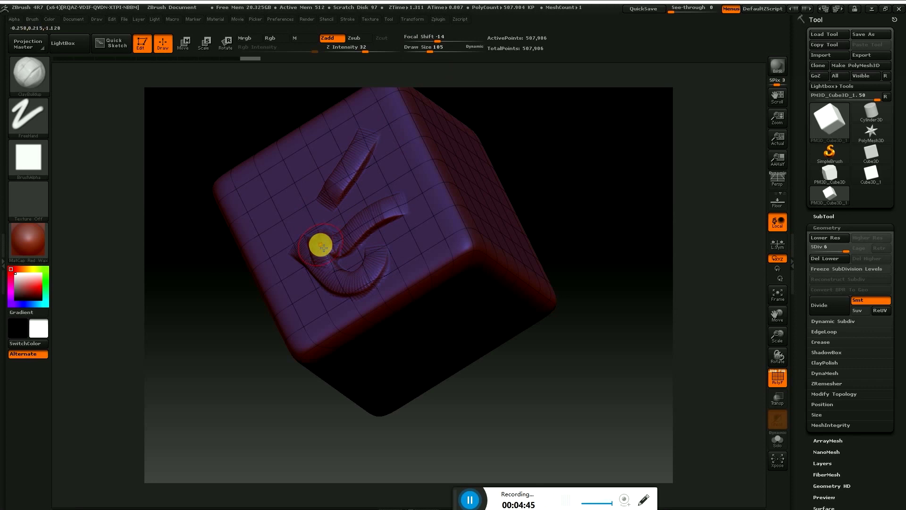
{"action": "key", "text": "shift"}
{"action": "mouse_move", "coordinate": [318, 254]}
{"action": "left_mouse_down", "text": "shift"}
{"action": "mouse_move", "coordinate": [341, 313]}
{"action": "mouse_move", "coordinate": [336, 291]}
{"action": "mouse_move", "coordinate": [404, 239]}
{"action": "mouse_move", "coordinate": [404, 198]}
{"action": "mouse_move", "coordinate": [311, 224]}
{"action": "left_mouse_up", "text": "shift"}
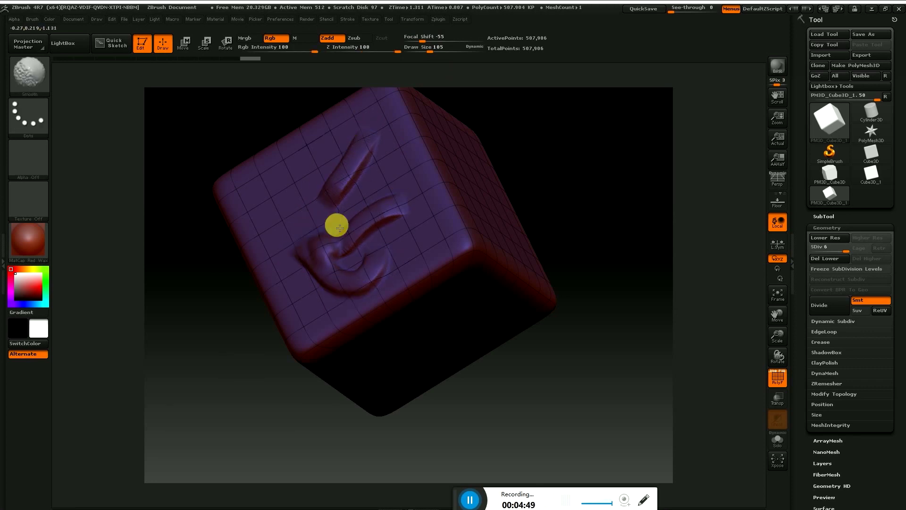
From a new angle, add more looping clay strokes, smooth them, and rotate the cube.
{"action": "mouse_move", "coordinate": [233, 310]}
{"action": "left_mouse_down"}
{"action": "mouse_move", "coordinate": [243, 319]}
{"action": "mouse_move", "coordinate": [229, 334]}
{"action": "mouse_move", "coordinate": [242, 342]}
{"action": "mouse_move", "coordinate": [247, 330]}
{"action": "mouse_move", "coordinate": [252, 346]}
{"action": "mouse_move", "coordinate": [233, 319]}
{"action": "left_mouse_up"}
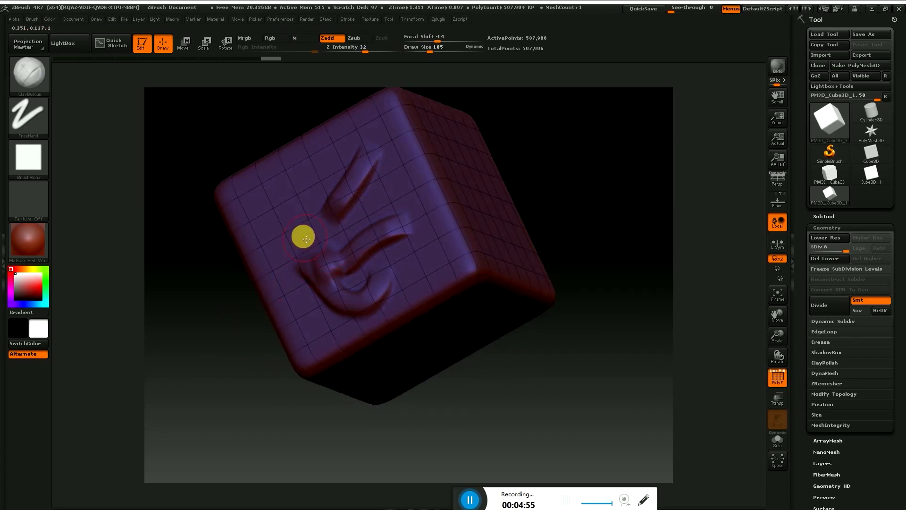
{"action": "mouse_move", "coordinate": [308, 218]}
{"action": "left_mouse_down"}
{"action": "mouse_move", "coordinate": [292, 255]}
{"action": "mouse_move", "coordinate": [311, 212]}
{"action": "mouse_move", "coordinate": [314, 250]}
{"action": "mouse_move", "coordinate": [314, 208]}
{"action": "mouse_move", "coordinate": [322, 256]}
{"action": "mouse_move", "coordinate": [314, 222]}
{"action": "mouse_move", "coordinate": [366, 150]}
{"action": "left_mouse_up"}
{"action": "mouse_move", "coordinate": [321, 287]}
{"action": "left_mouse_down"}
{"action": "mouse_move", "coordinate": [405, 261]}
{"action": "mouse_move", "coordinate": [338, 298]}
{"action": "mouse_move", "coordinate": [366, 254]}
{"action": "mouse_move", "coordinate": [348, 259]}
{"action": "mouse_move", "coordinate": [299, 230]}
{"action": "mouse_move", "coordinate": [341, 174]}
{"action": "mouse_move", "coordinate": [398, 315]}
{"action": "left_mouse_up"}
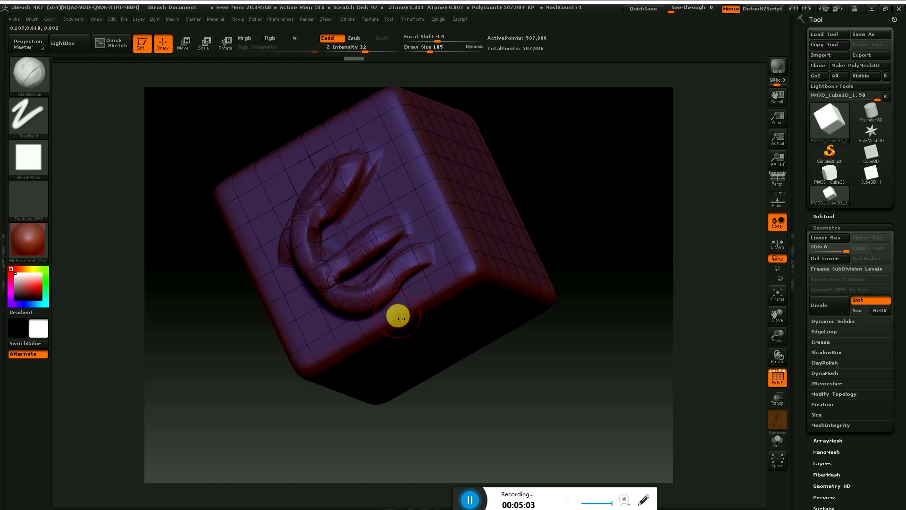
{"action": "mouse_move", "coordinate": [443, 354]}
{"action": "left_mouse_down"}
{"action": "mouse_move", "coordinate": [445, 380]}
{"action": "mouse_move", "coordinate": [443, 366]}
{"action": "mouse_move", "coordinate": [462, 379]}
{"action": "mouse_move", "coordinate": [448, 358]}
{"action": "left_mouse_up"}
{"action": "key", "text": "shift"}
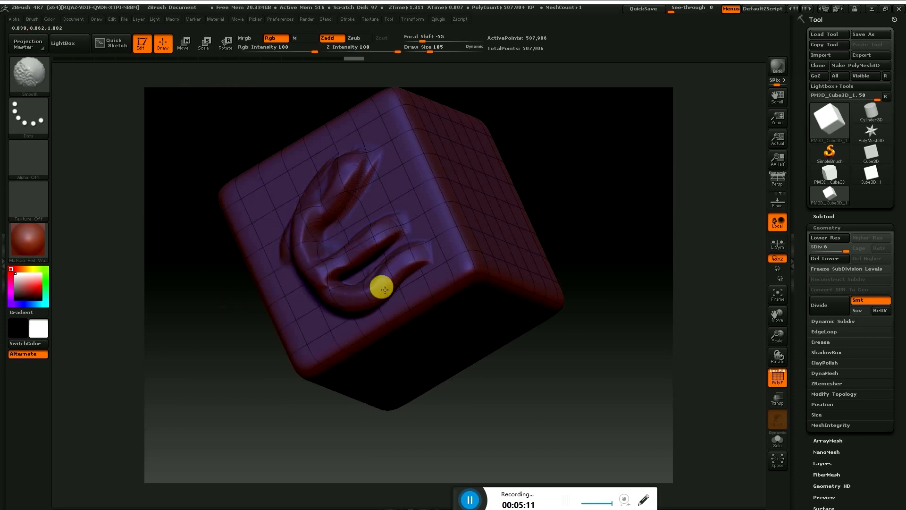
{"action": "mouse_move", "coordinate": [560, 399]}
{"action": "left_mouse_down"}
{"action": "mouse_move", "coordinate": [537, 401]}
{"action": "mouse_move", "coordinate": [557, 409]}
{"action": "mouse_move", "coordinate": [540, 411]}
{"action": "mouse_move", "coordinate": [520, 445]}
{"action": "left_mouse_up"}
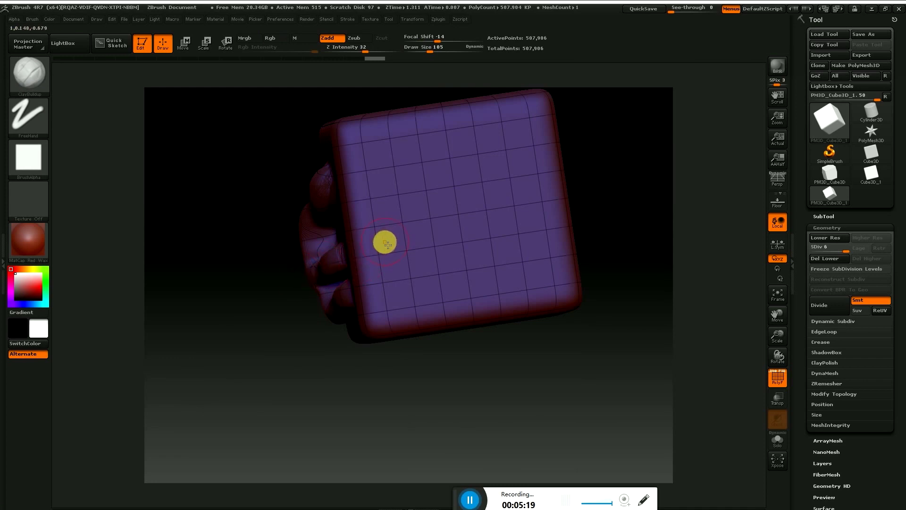
Sculpt two diagonal clay strokes into an inverted V on the second face and smooth them.
{"action": "mouse_move", "coordinate": [424, 188]}
{"action": "left_mouse_down"}
{"action": "mouse_move", "coordinate": [404, 278]}
{"action": "mouse_move", "coordinate": [429, 188]}
{"action": "mouse_move", "coordinate": [402, 250]}
{"action": "left_mouse_up"}
{"action": "mouse_move", "coordinate": [330, 401]}
{"action": "left_mouse_down"}
{"action": "mouse_move", "coordinate": [360, 394]}
{"action": "mouse_move", "coordinate": [325, 406]}
{"action": "mouse_move", "coordinate": [309, 394]}
{"action": "mouse_move", "coordinate": [335, 395]}
{"action": "mouse_move", "coordinate": [354, 378]}
{"action": "left_mouse_up"}
{"action": "mouse_move", "coordinate": [452, 188]}
{"action": "left_mouse_down"}
{"action": "mouse_move", "coordinate": [480, 261]}
{"action": "mouse_move", "coordinate": [459, 193]}
{"action": "mouse_move", "coordinate": [429, 186]}
{"action": "mouse_move", "coordinate": [490, 276]}
{"action": "left_mouse_up"}
{"action": "mouse_move", "coordinate": [429, 394]}
{"action": "left_mouse_down"}
{"action": "mouse_move", "coordinate": [452, 412]}
{"action": "mouse_move", "coordinate": [427, 386]}
{"action": "mouse_move", "coordinate": [429, 403]}
{"action": "mouse_move", "coordinate": [449, 370]}
{"action": "left_mouse_up"}
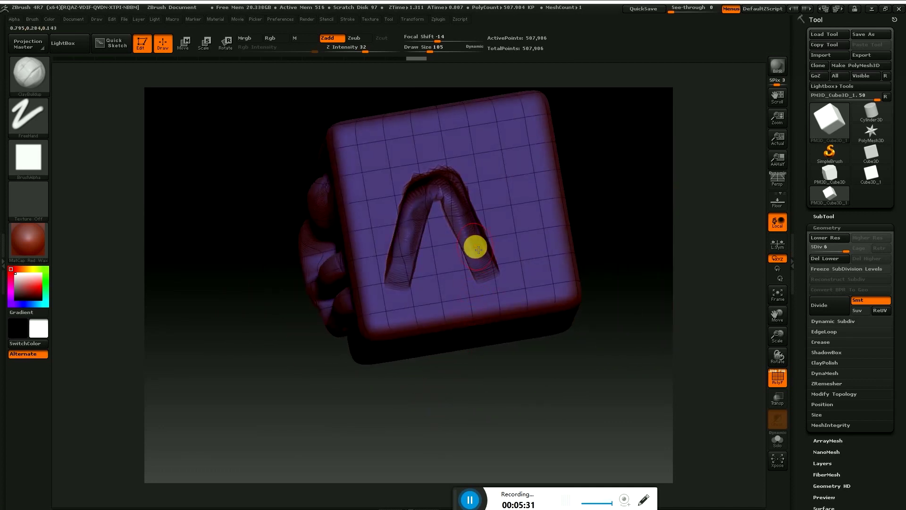
{"action": "key", "text": "shift"}
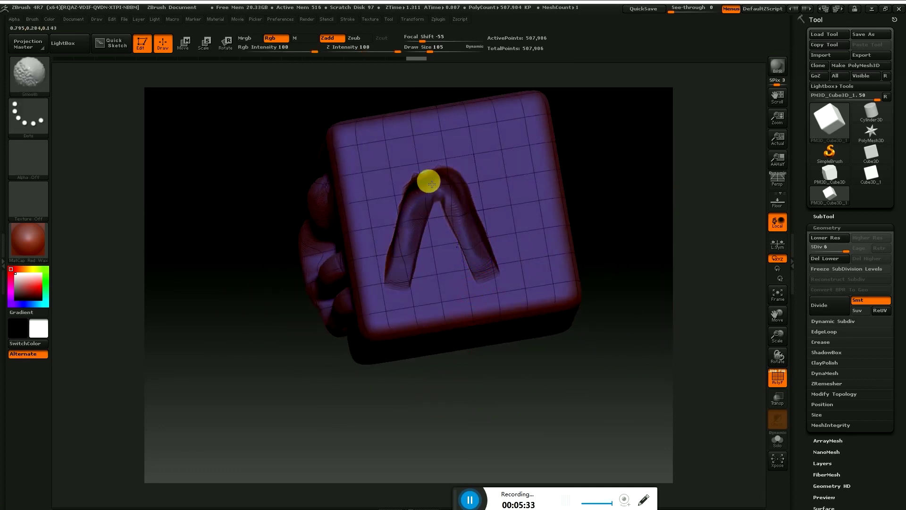
{"action": "mouse_move", "coordinate": [499, 413]}
{"action": "left_mouse_down"}
{"action": "mouse_move", "coordinate": [455, 435]}
{"action": "mouse_move", "coordinate": [498, 426]}
{"action": "mouse_move", "coordinate": [476, 418]}
{"action": "left_mouse_up"}
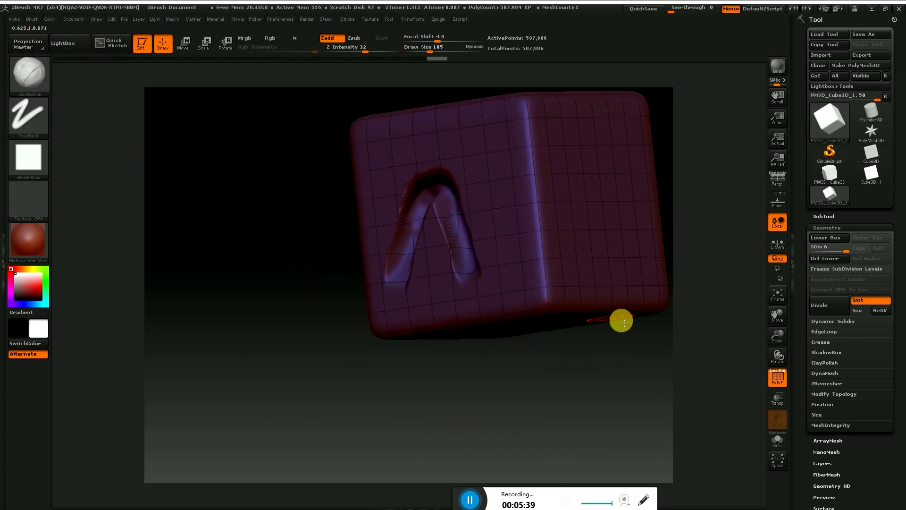
{"action": "left_click", "coordinate": [829, 374]}
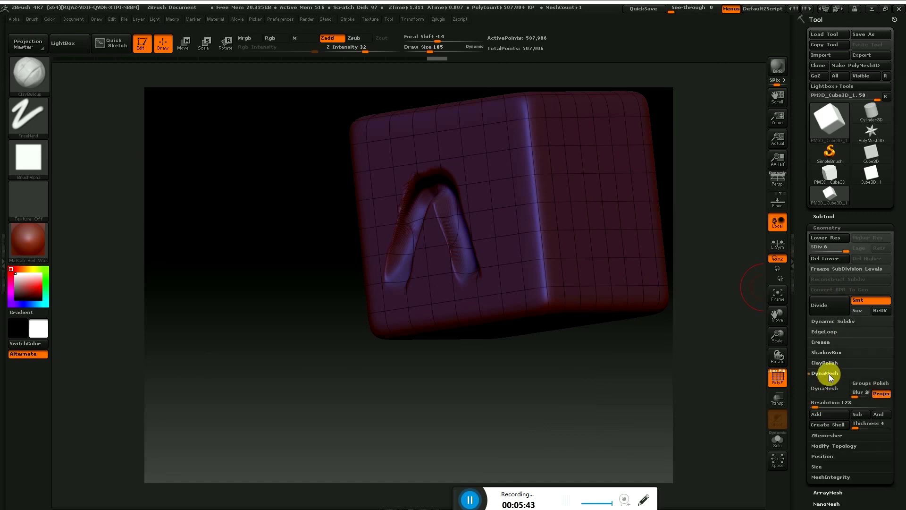
Set DynaMesh Resolution to 832, toggle PolyF, bring up masking, and zoom toward the V strokes.
{"action": "mouse_move", "coordinate": [829, 409]}
{"action": "left_mouse_down"}
{"action": "mouse_move", "coordinate": [845, 411]}
{"action": "mouse_move", "coordinate": [830, 414]}
{"action": "left_mouse_up"}
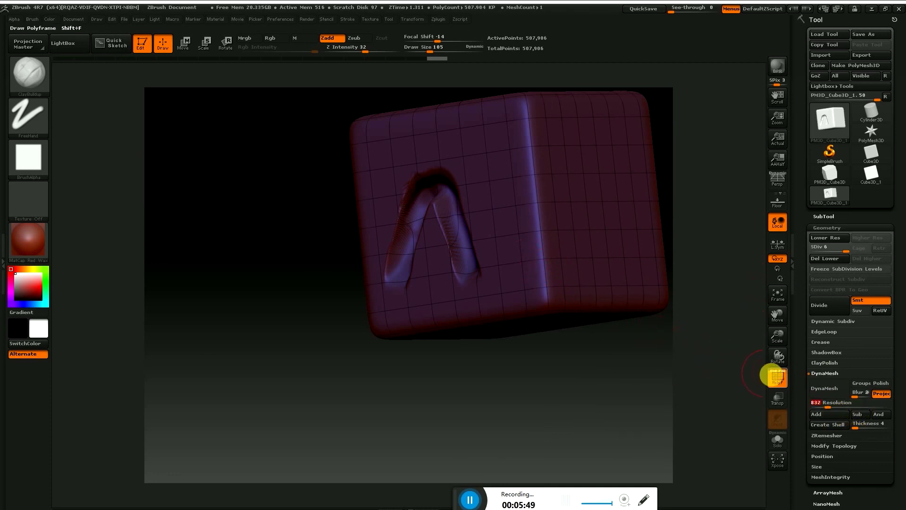
{"action": "left_click", "coordinate": [778, 377]}
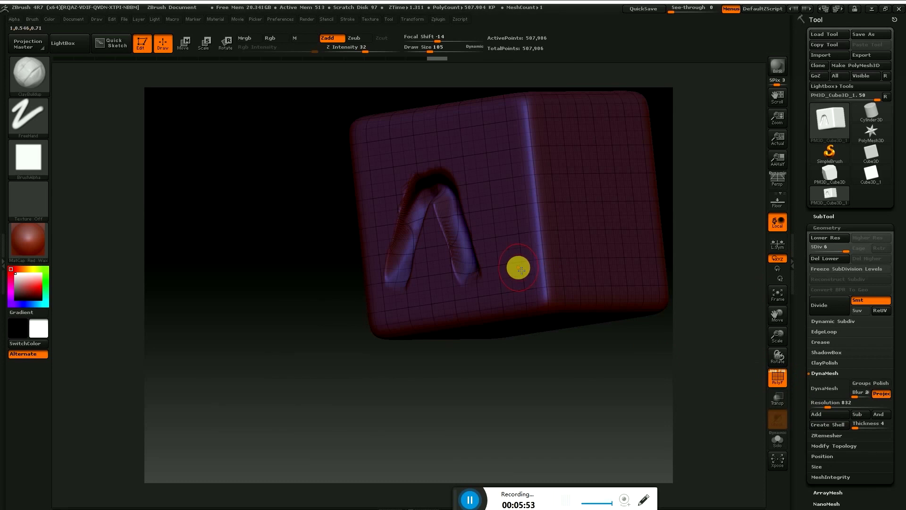
{"action": "key", "text": "ctrl"}
{"action": "mouse_move", "coordinate": [484, 349]}
{"action": "left_mouse_down"}
{"action": "mouse_move", "coordinate": [492, 370]}
{"action": "mouse_move", "coordinate": [382, 378]}
{"action": "mouse_move", "coordinate": [390, 387]}
{"action": "mouse_move", "coordinate": [478, 387]}
{"action": "mouse_move", "coordinate": [619, 366]}
{"action": "mouse_move", "coordinate": [811, 290]}
{"action": "mouse_move", "coordinate": [310, 384]}
{"action": "mouse_move", "coordinate": [481, 384]}
{"action": "mouse_move", "coordinate": [452, 378]}
{"action": "mouse_move", "coordinate": [459, 360]}
{"action": "left_mouse_up"}
{"action": "left_click_drag", "start_coordinate": [573, 345], "coordinate": [518, 360]}
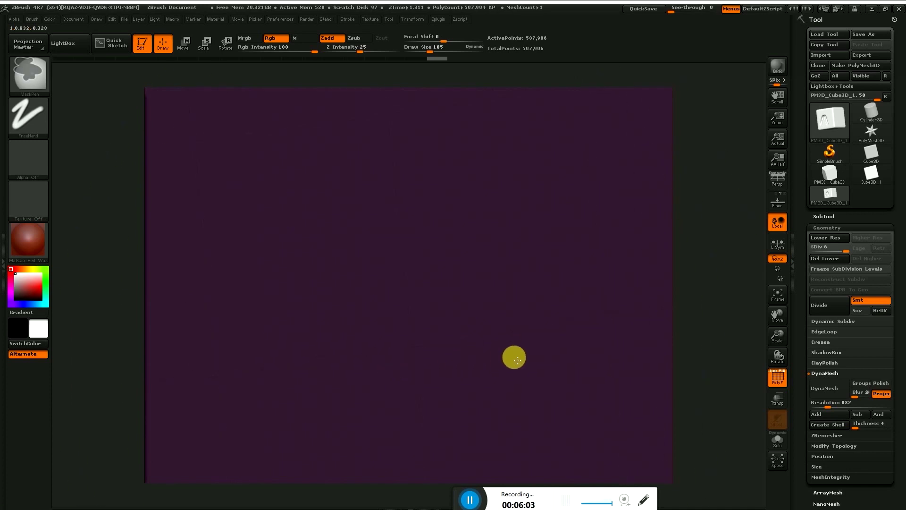
{"action": "mouse_move", "coordinate": [335, 390]}
{"action": "left_mouse_down"}
{"action": "mouse_move", "coordinate": [433, 372]}
{"action": "mouse_move", "coordinate": [495, 340]}
{"action": "mouse_move", "coordinate": [457, 364]}
{"action": "left_mouse_up"}
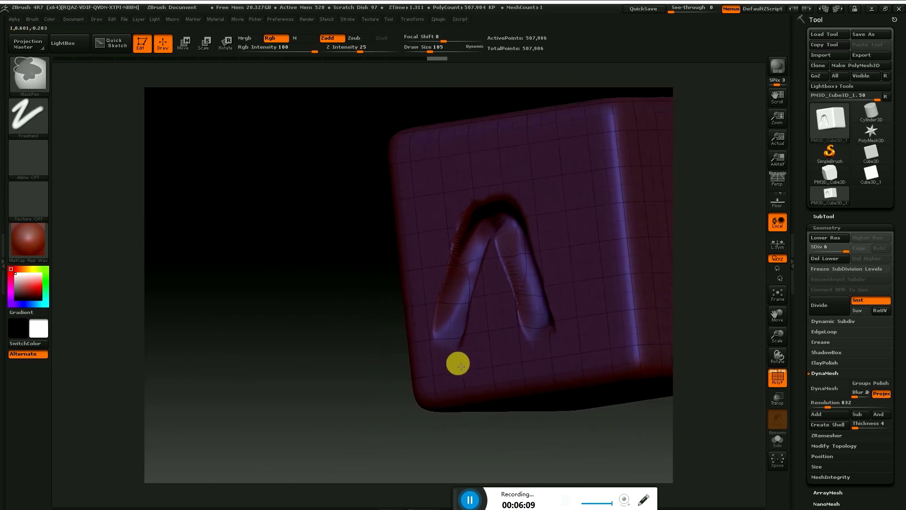
{"action": "left_click_drag", "start_coordinate": [369, 360], "coordinate": [270, 378]}
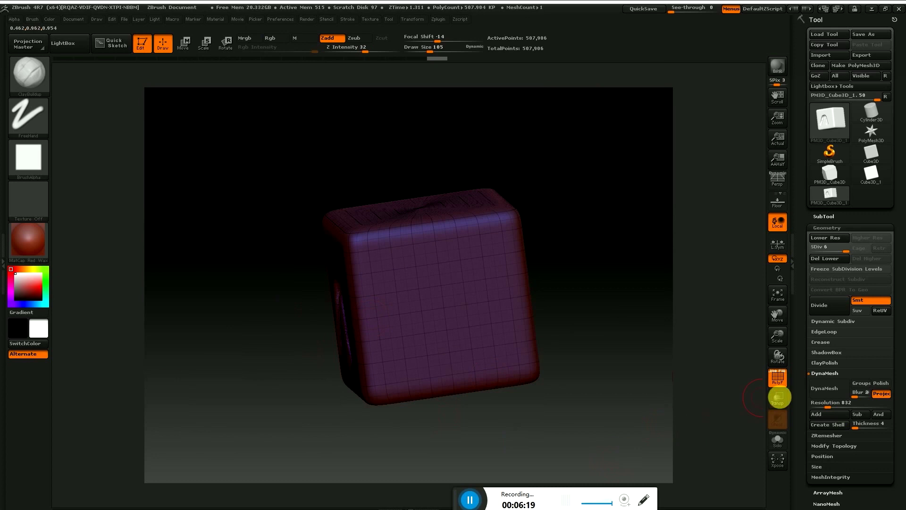